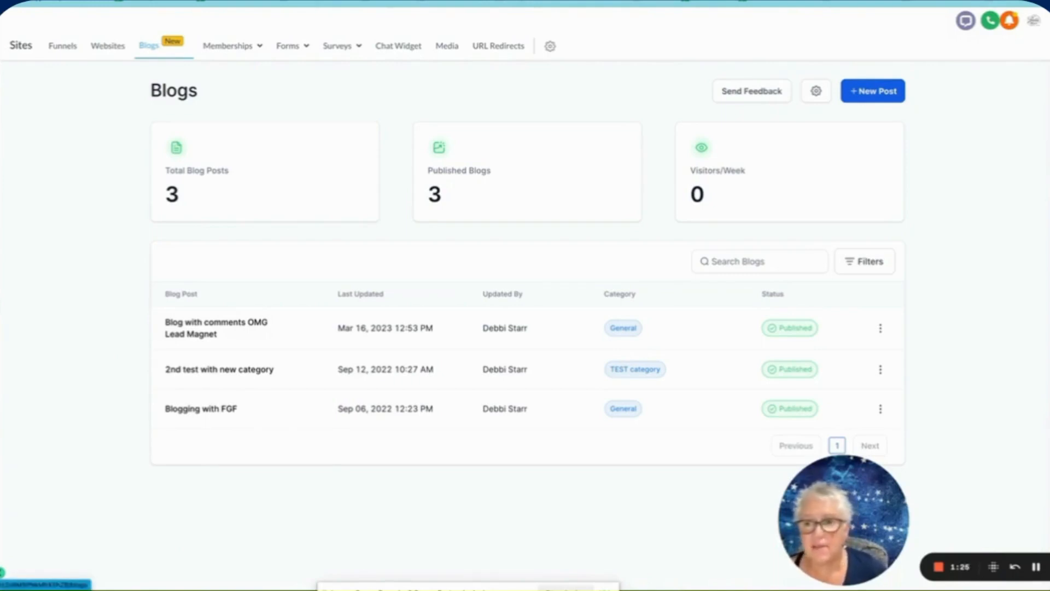
- Create a new blog post titled "3 Easy Systems to Implement in Your Business Today" with a cover image, alt text and post description
mouse_move(243, 47)
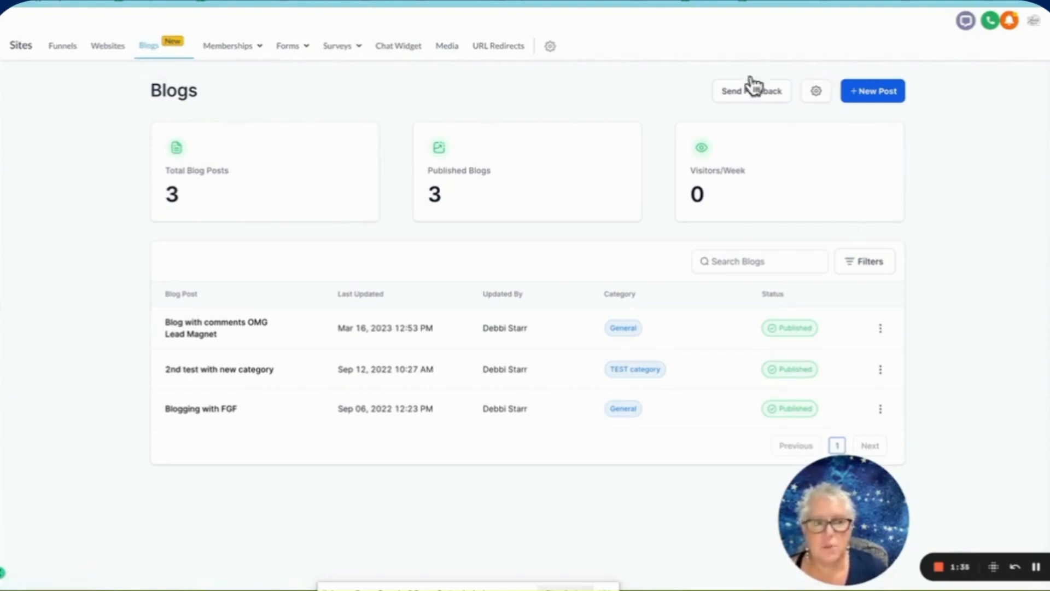
click(871, 95)
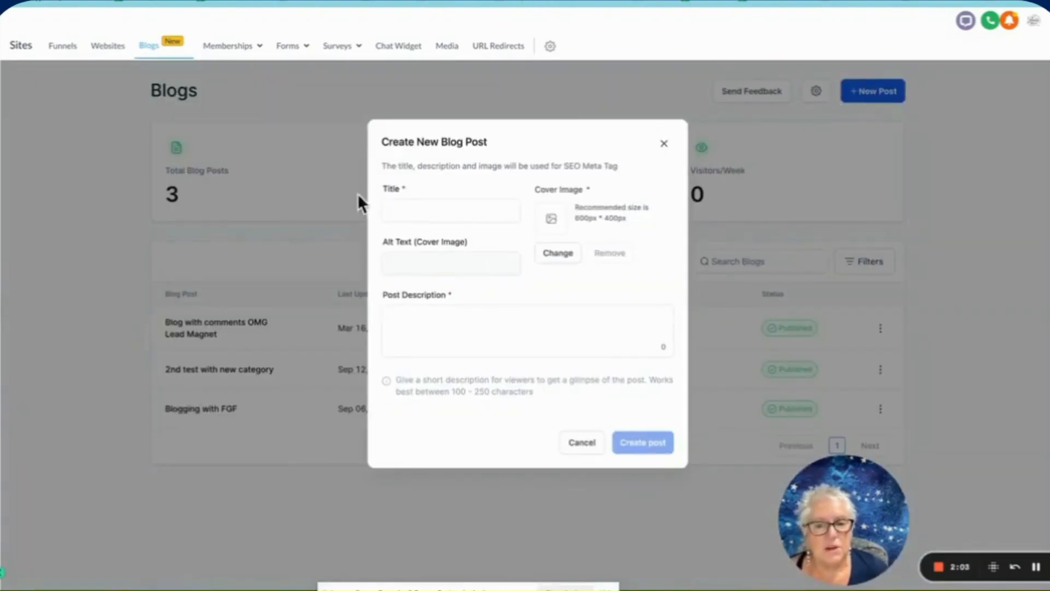
click(394, 206)
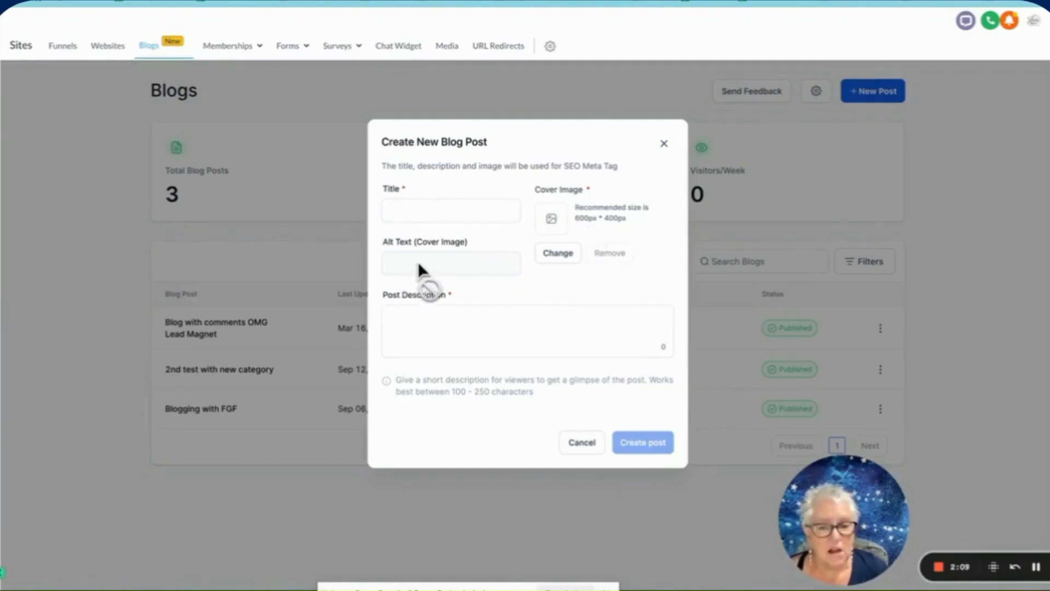
click(423, 330)
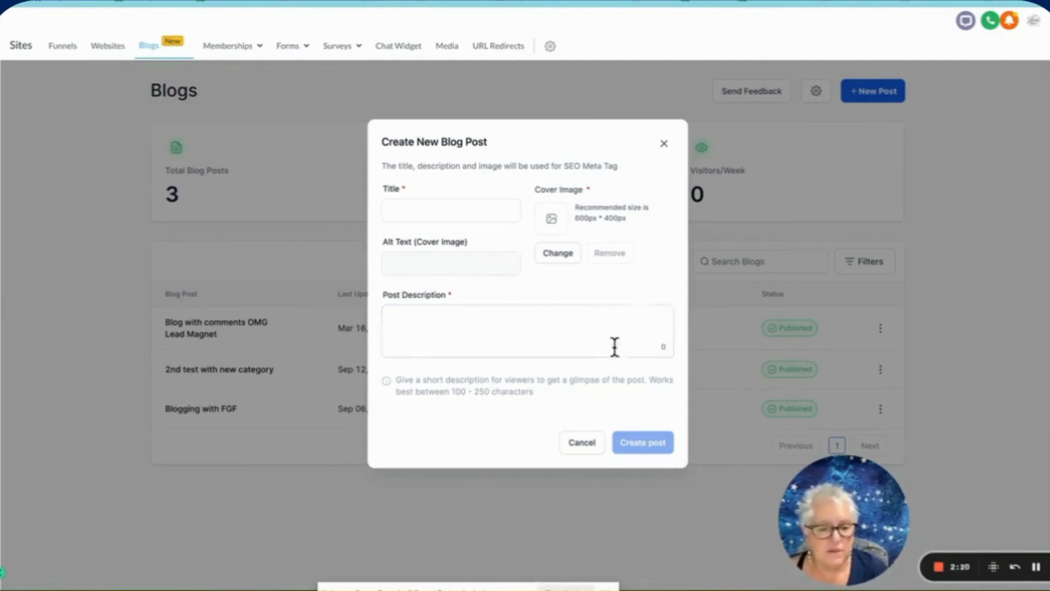
click(1036, 567)
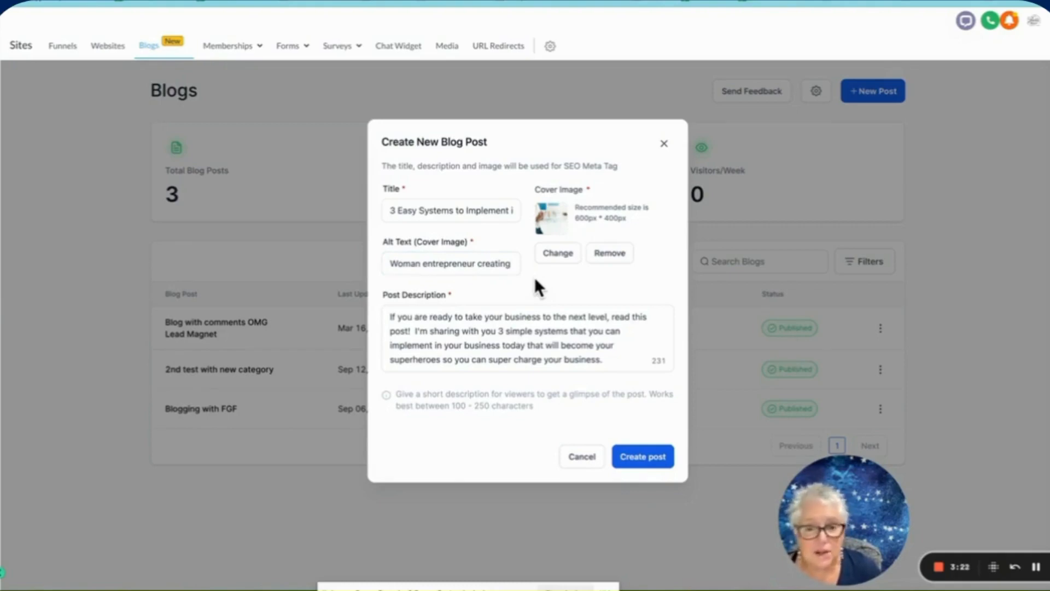
click(515, 213)
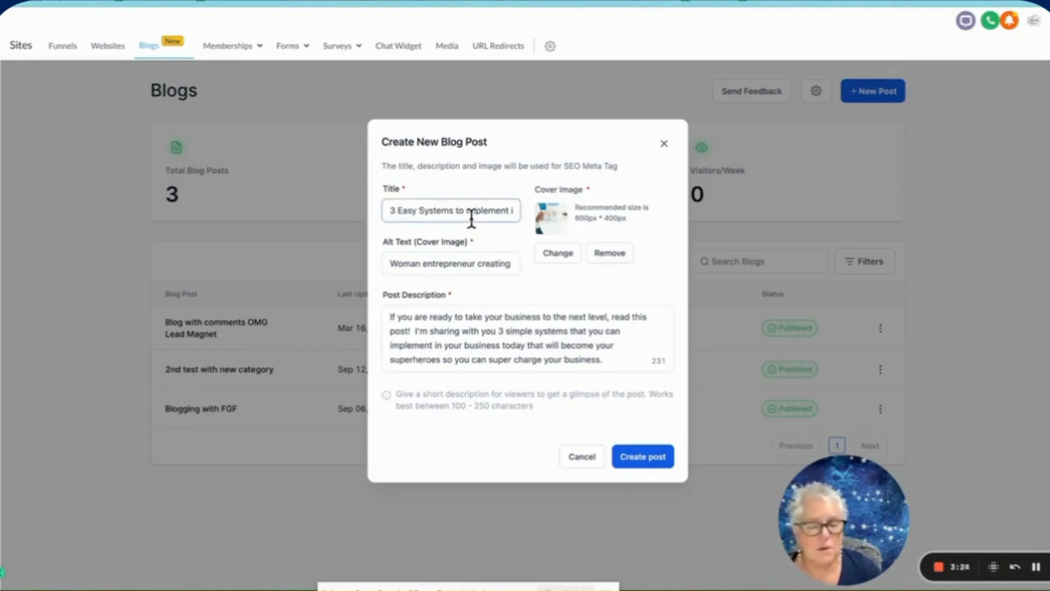
click(562, 340)
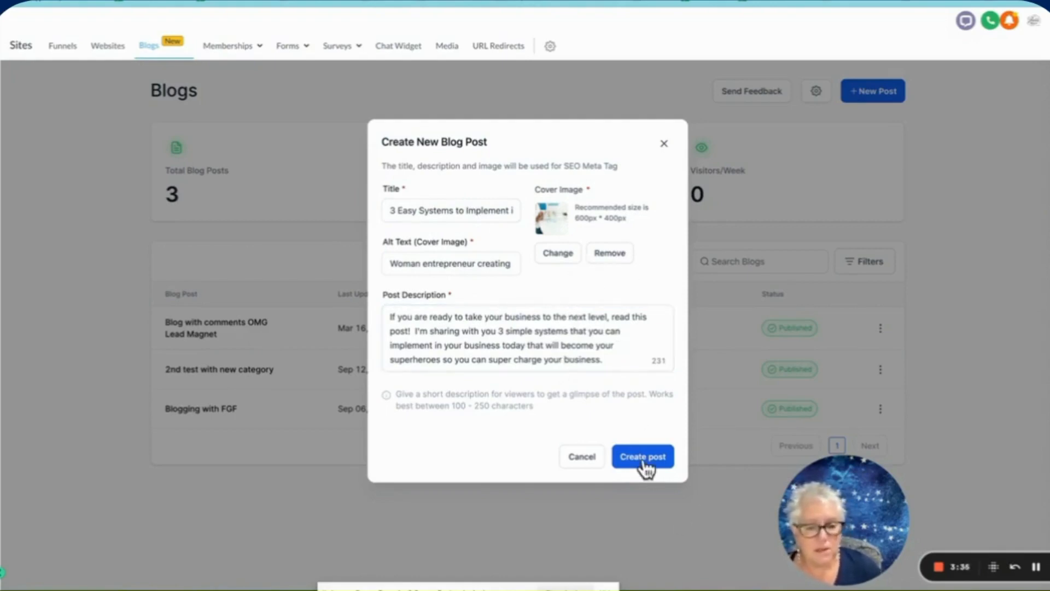
click(644, 458)
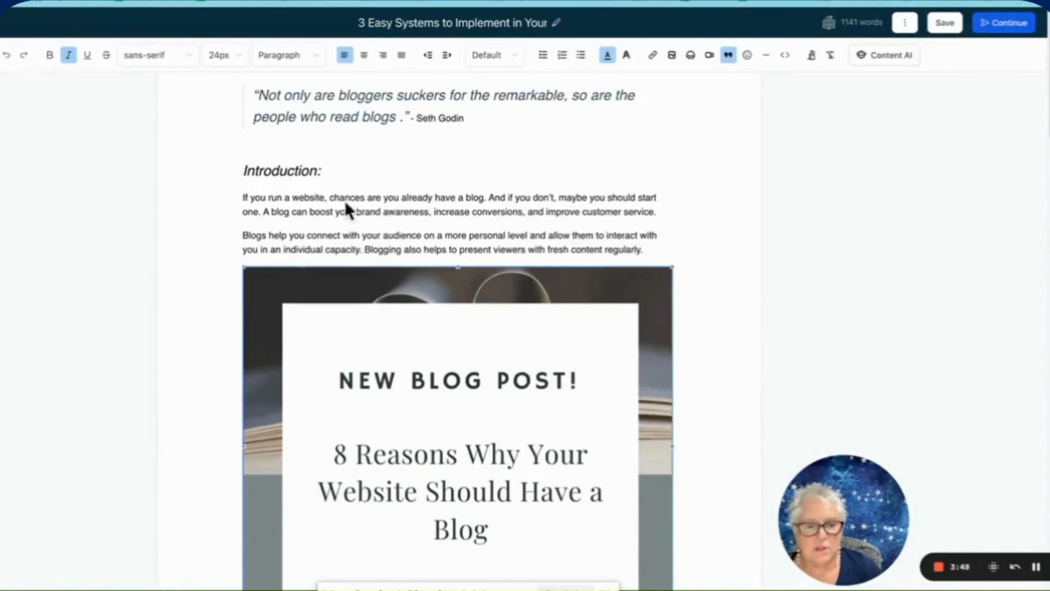
- Look through the sample article in the post editor, from the introduction through the numbered reasons
scroll(328, 188, down, 3)
scroll(502, 397, down, 1)
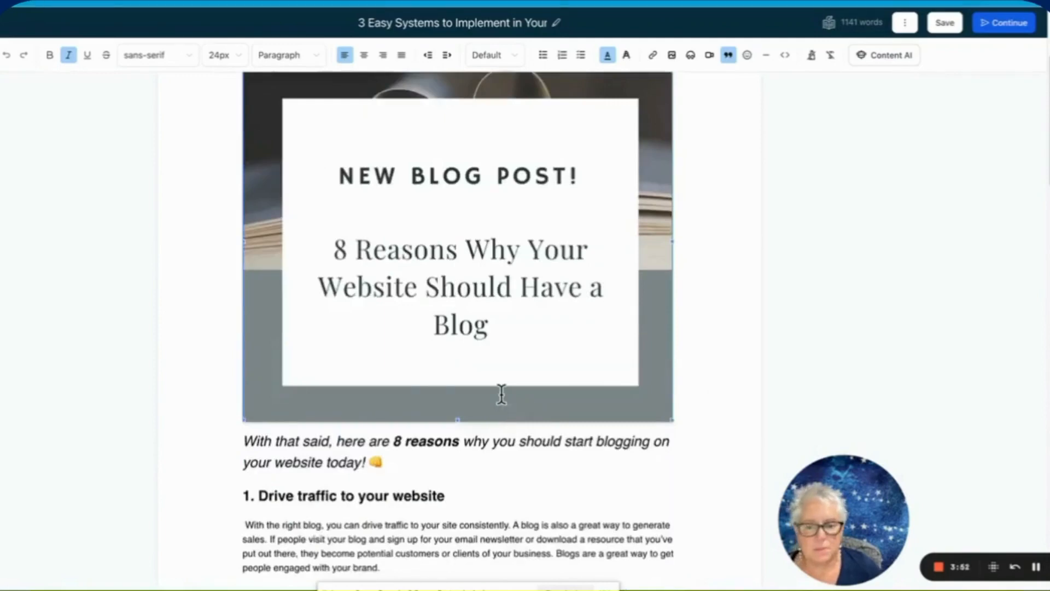
scroll(502, 394, down, 9)
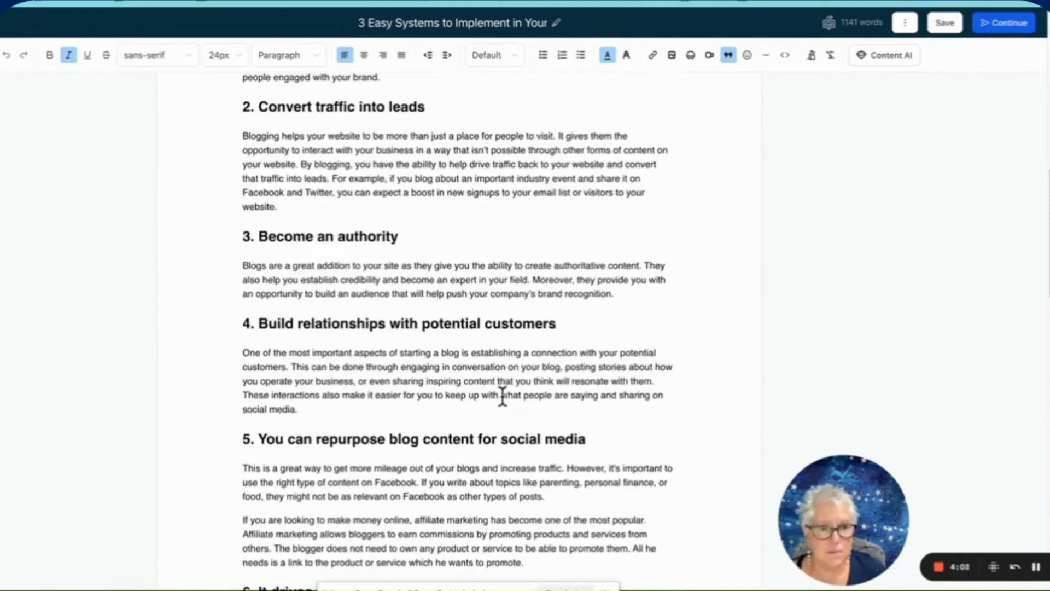
click(1036, 568)
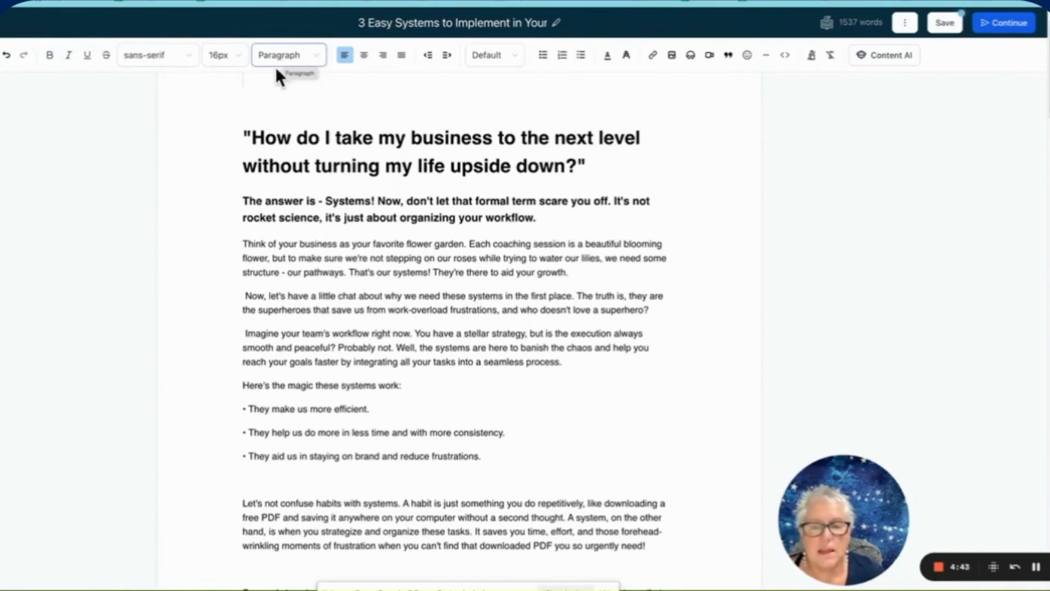
- Change the subheading beginning "The answer is - Systems!" to the Heading 2 style
click(296, 138)
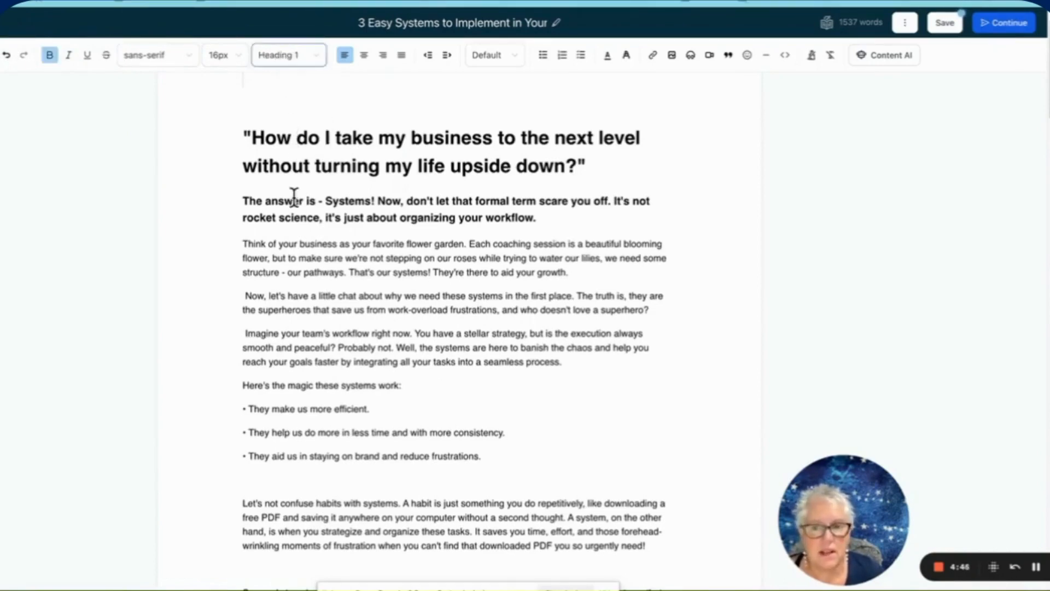
key(Down)
key(Down)
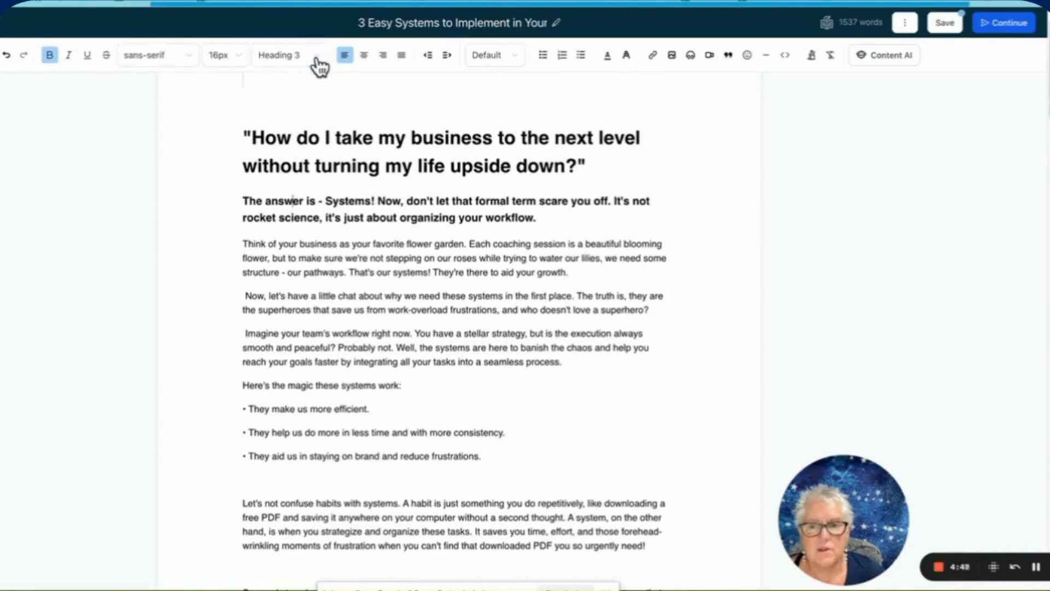
click(317, 58)
click(290, 104)
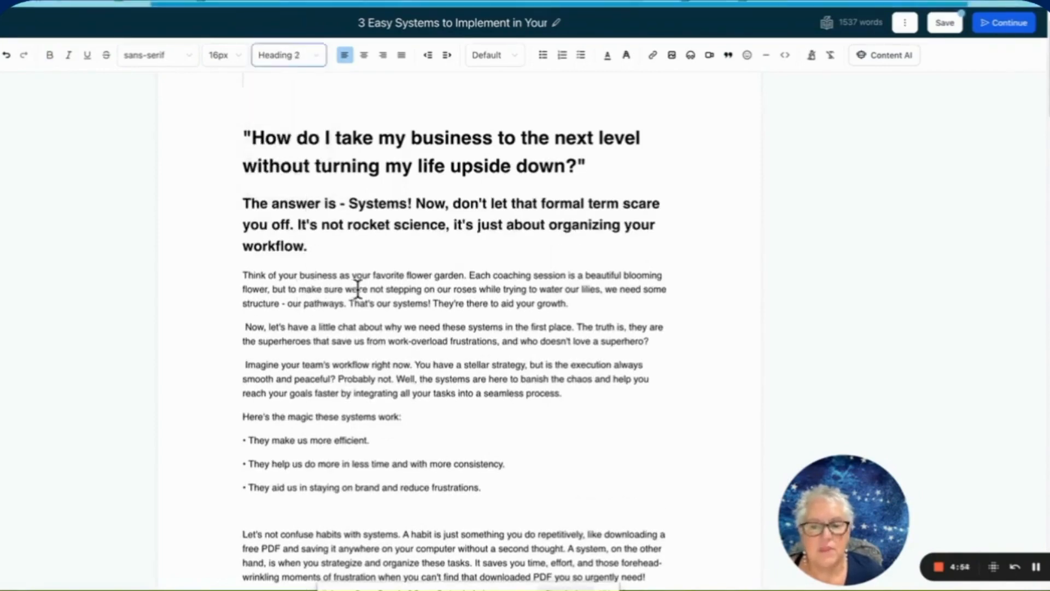
- Check the body paragraph's style and read through the article's bullets and its numbered list of three systems
click(299, 290)
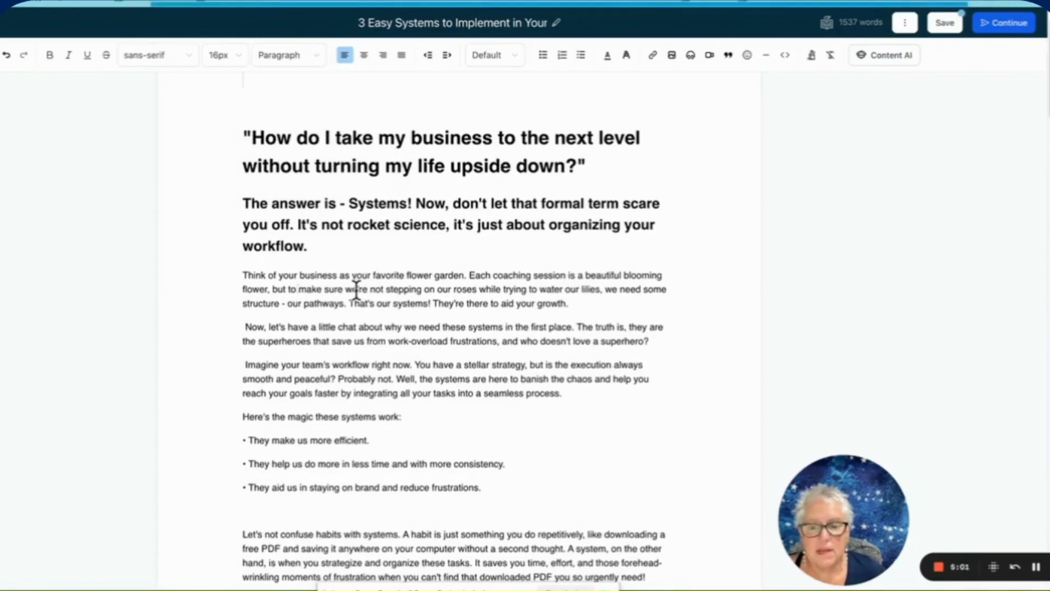
scroll(357, 296, down, 2)
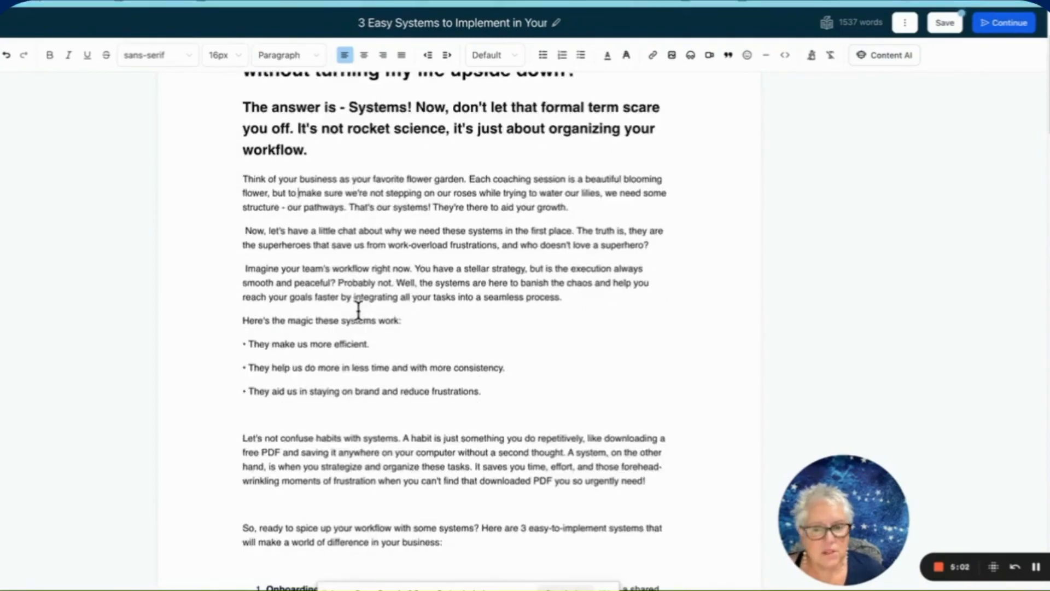
scroll(358, 310, down, 2)
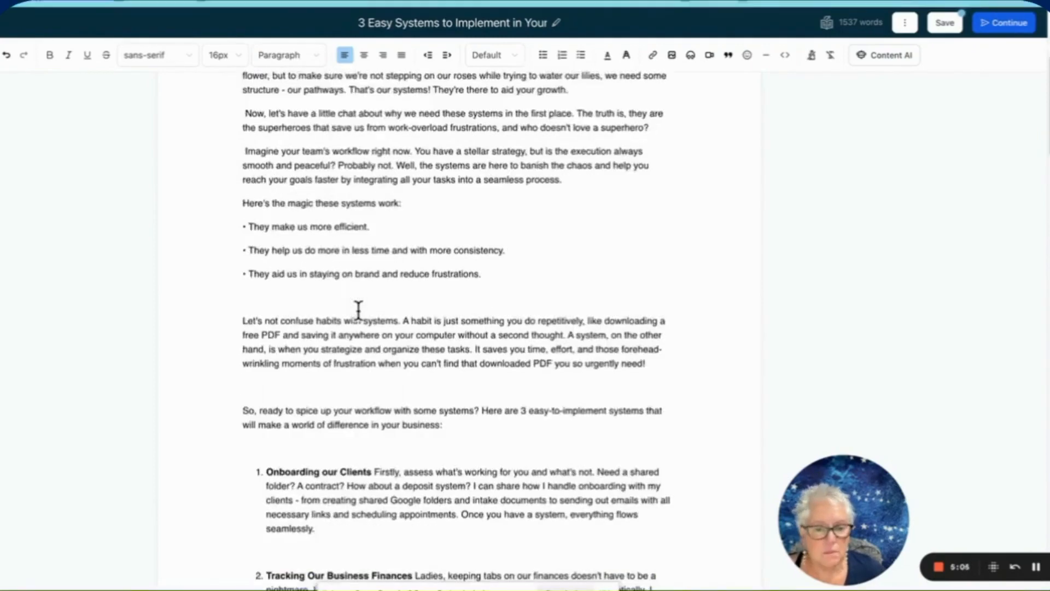
scroll(358, 311, down, 1)
scroll(358, 310, down, 2)
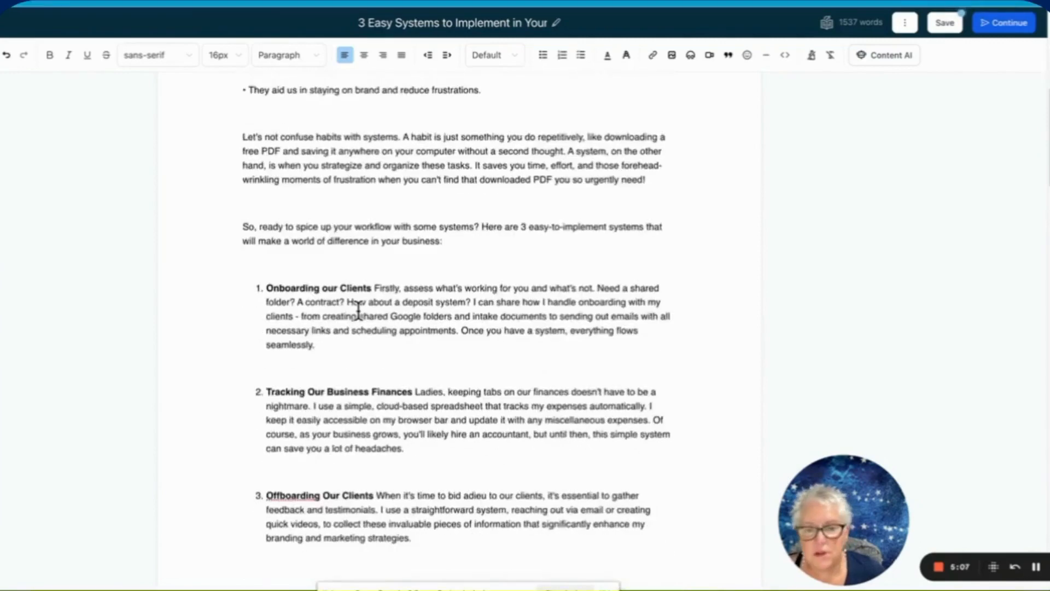
scroll(358, 310, down, 3)
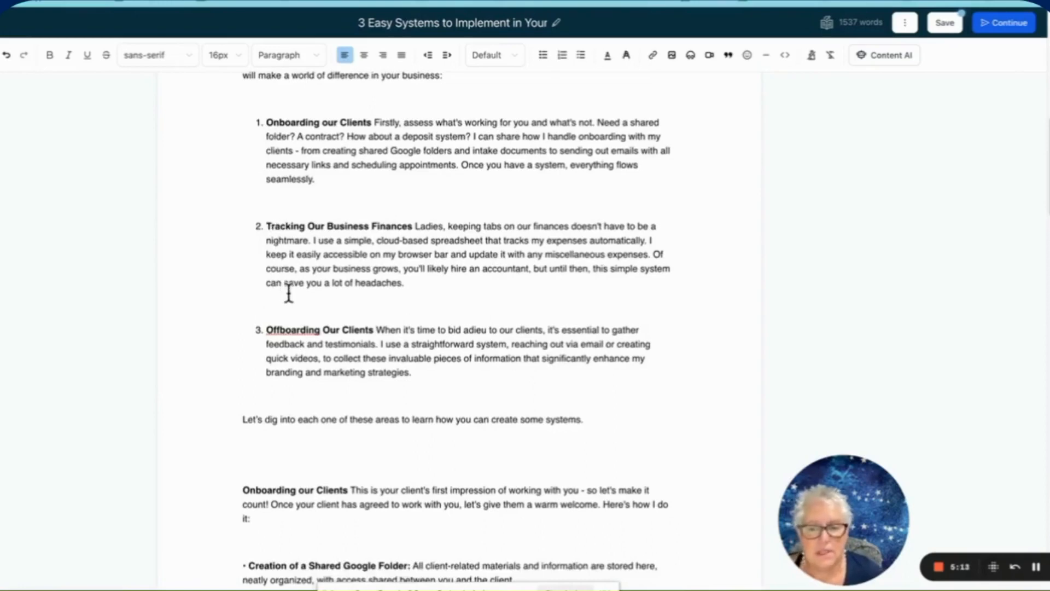
scroll(289, 294, up, 3)
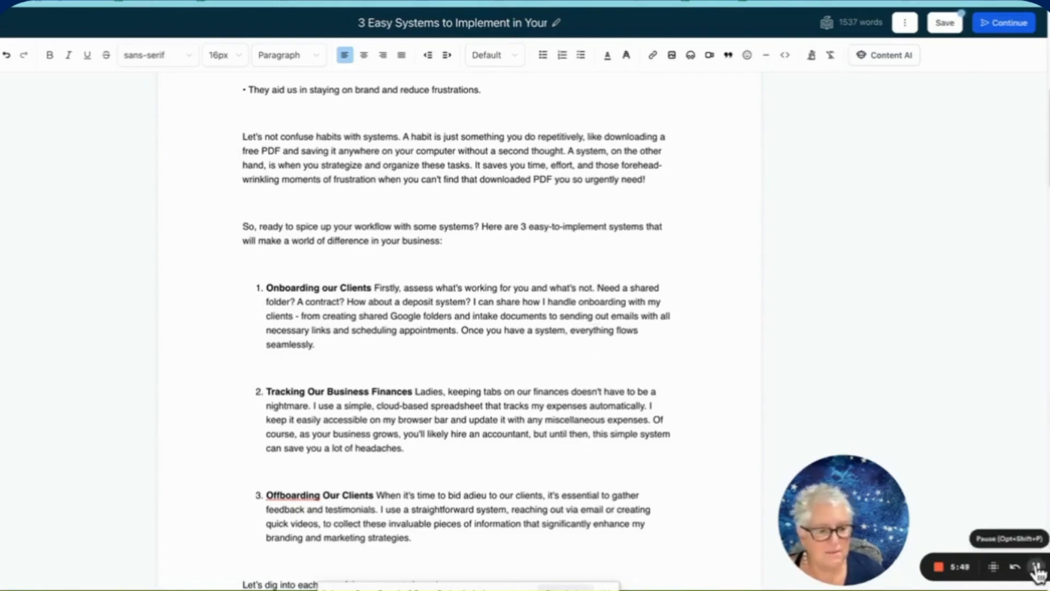
click(1038, 571)
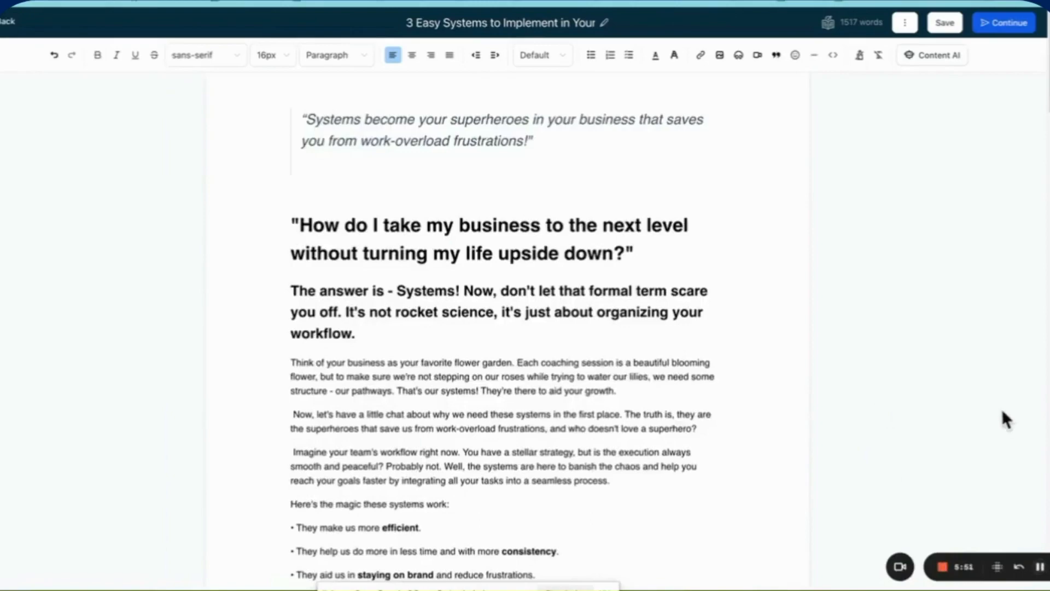
- Review the formatted article's headings, bold words and numbered list, and continue to the publish or schedule settings
scroll(640, 320, down, 3)
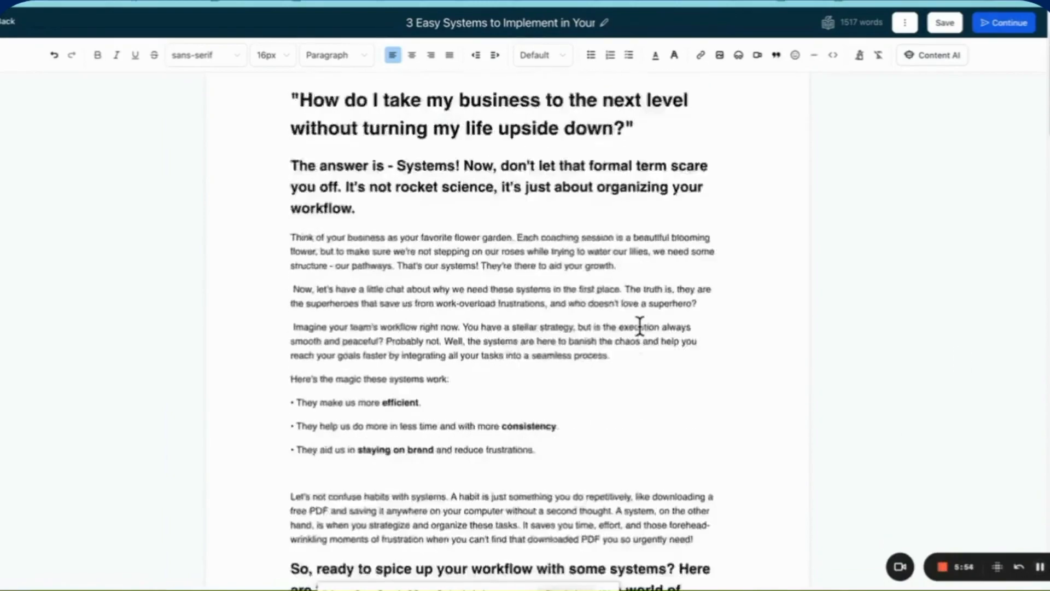
scroll(640, 326, up, 3)
scroll(501, 283, down, 5)
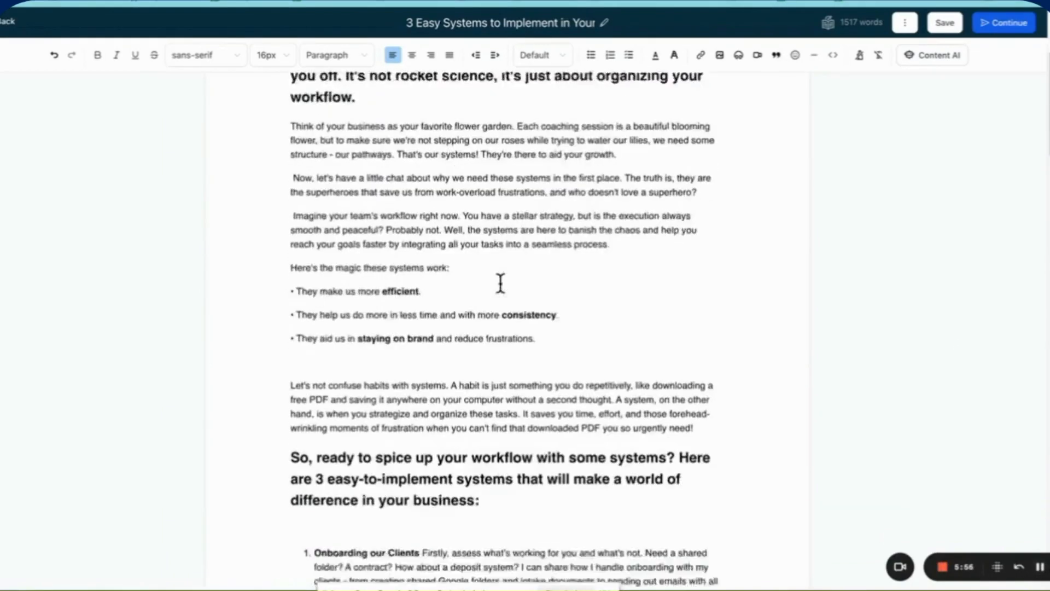
scroll(500, 283, down, 5)
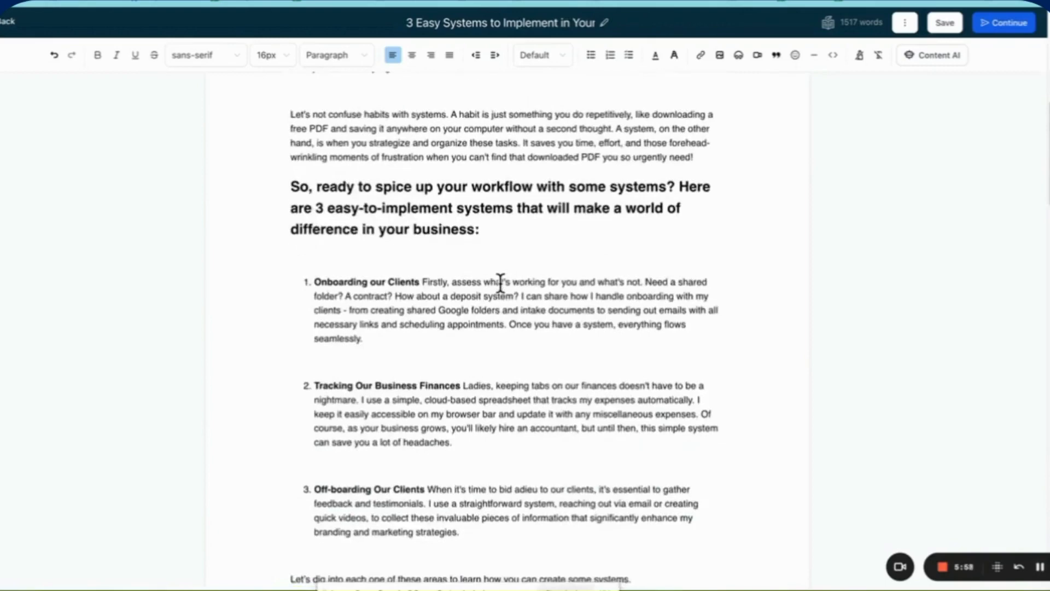
scroll(500, 283, up, 8)
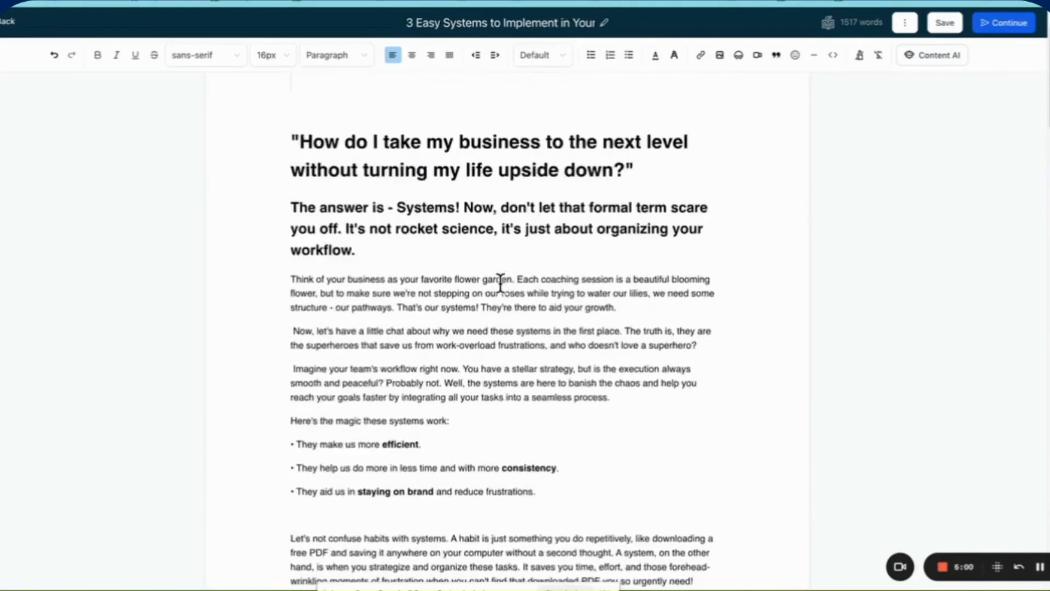
scroll(500, 283, down, 2)
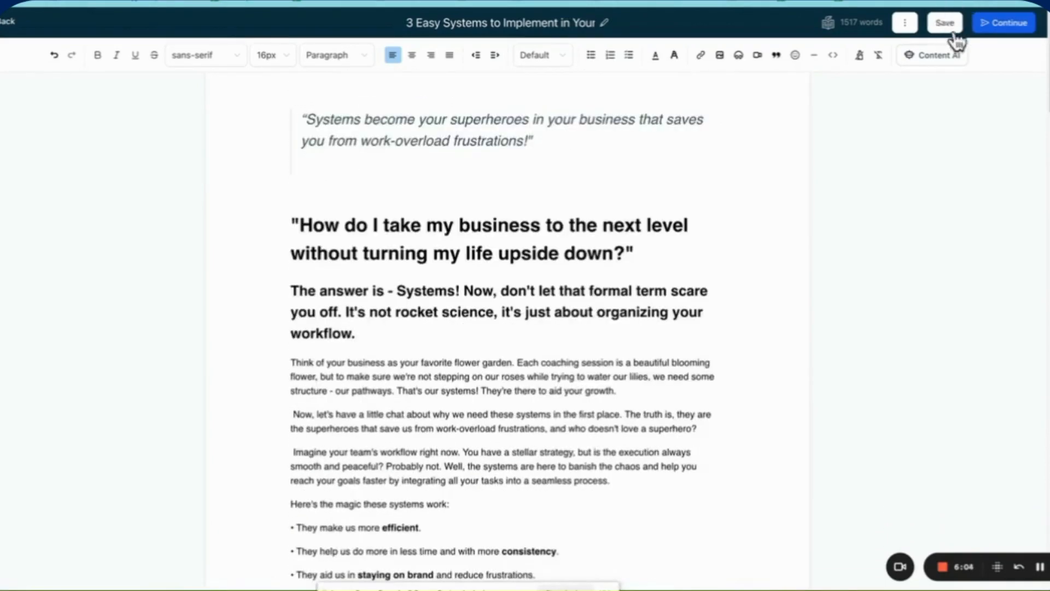
click(1006, 25)
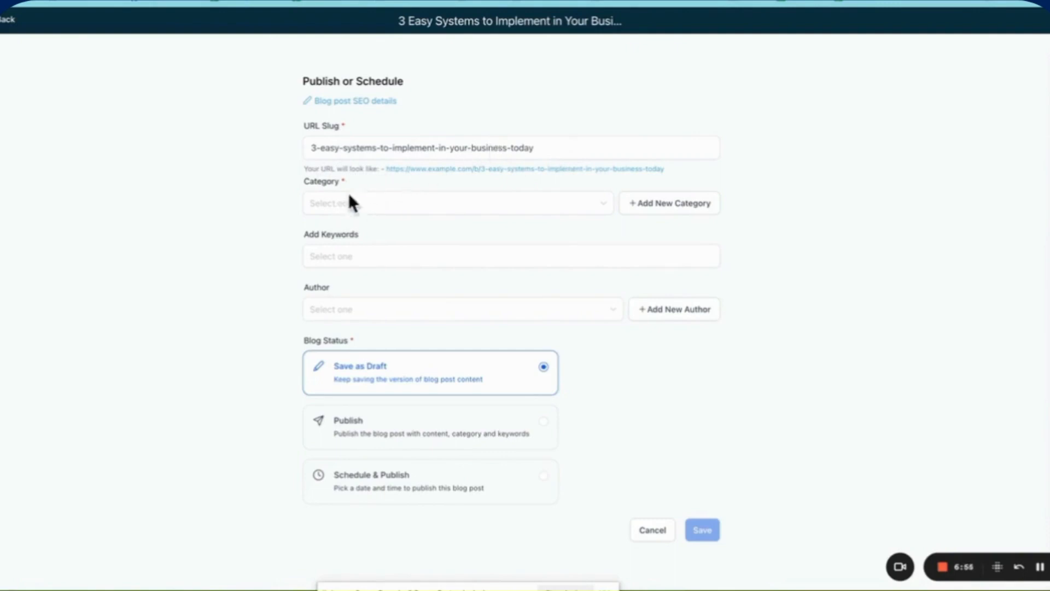
- Examine the existing blog categories and the label, URL slug and description fields of the form for adding a category
click(603, 208)
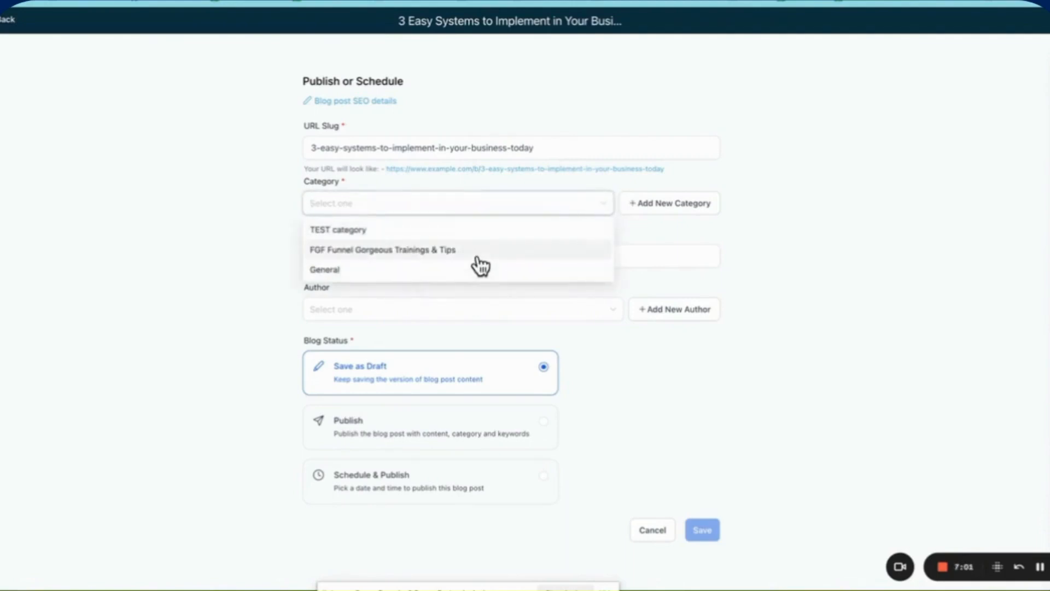
click(674, 205)
click(437, 145)
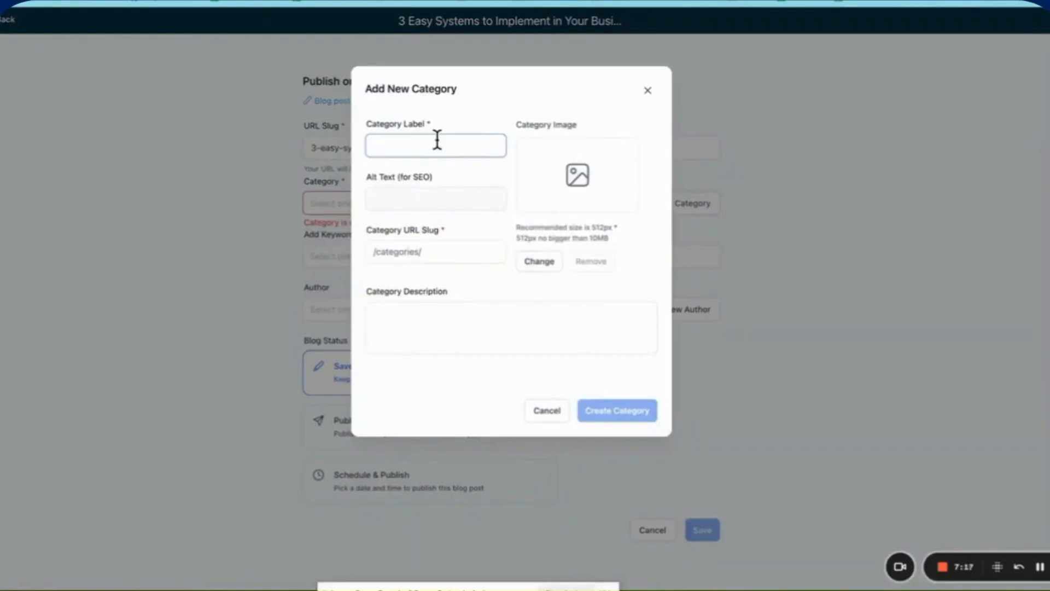
click(406, 127)
click(429, 144)
click(418, 255)
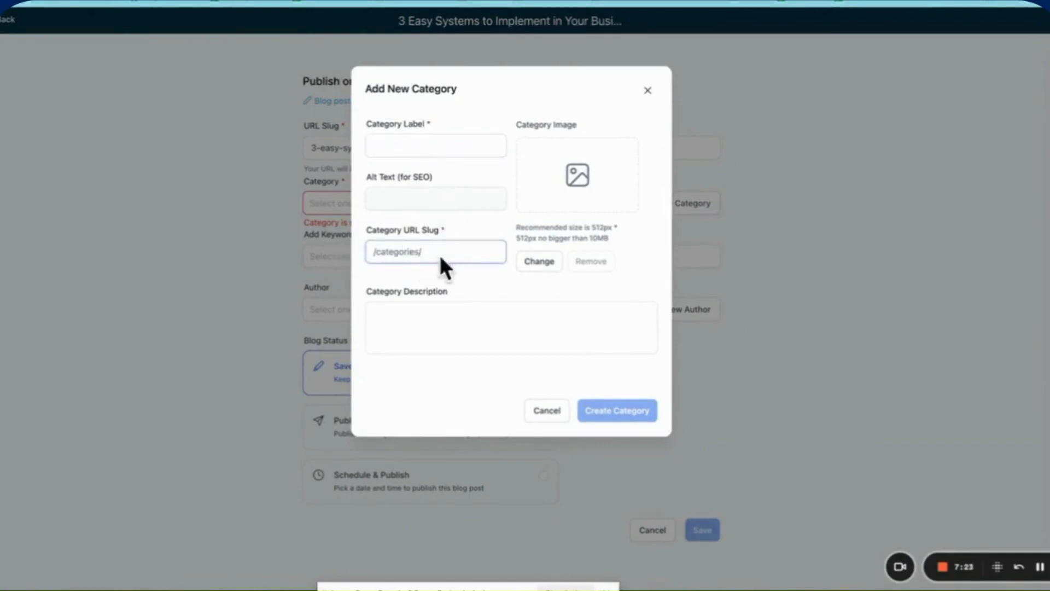
click(436, 321)
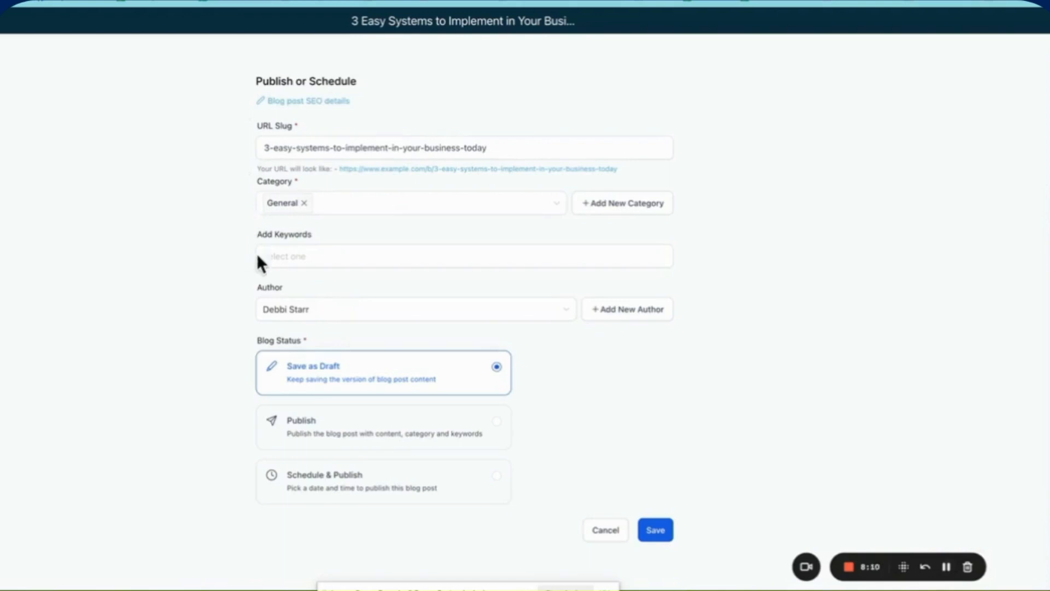
- Paste the post's keywords into the publishing details
key(ctrl+v)
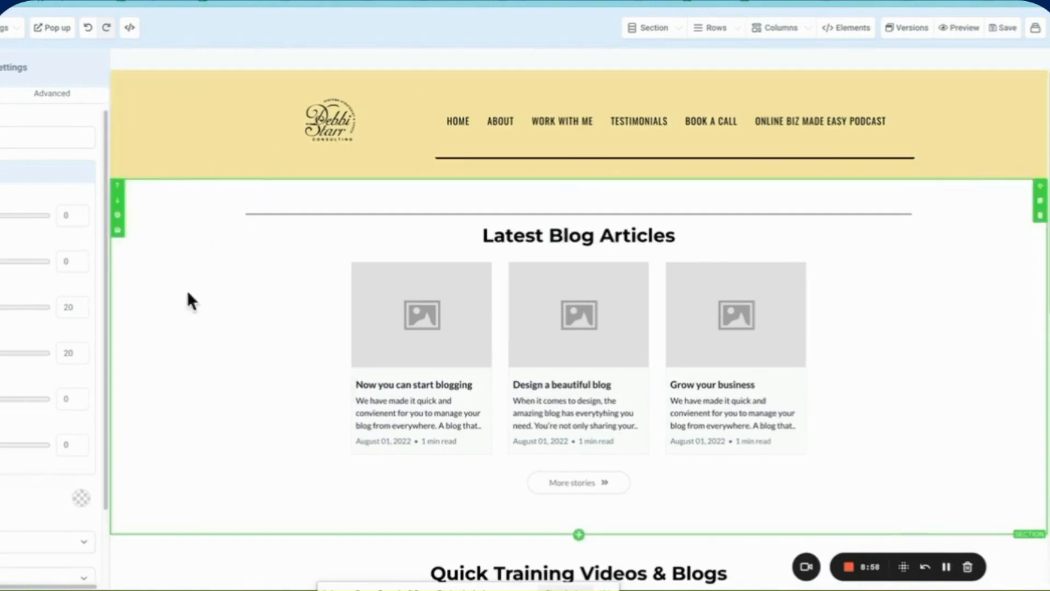
- Look over the website's blog page in the page builder, including its latest articles, training videos and footer sections
scroll(186, 289, down, 2)
scroll(187, 290, up, 2)
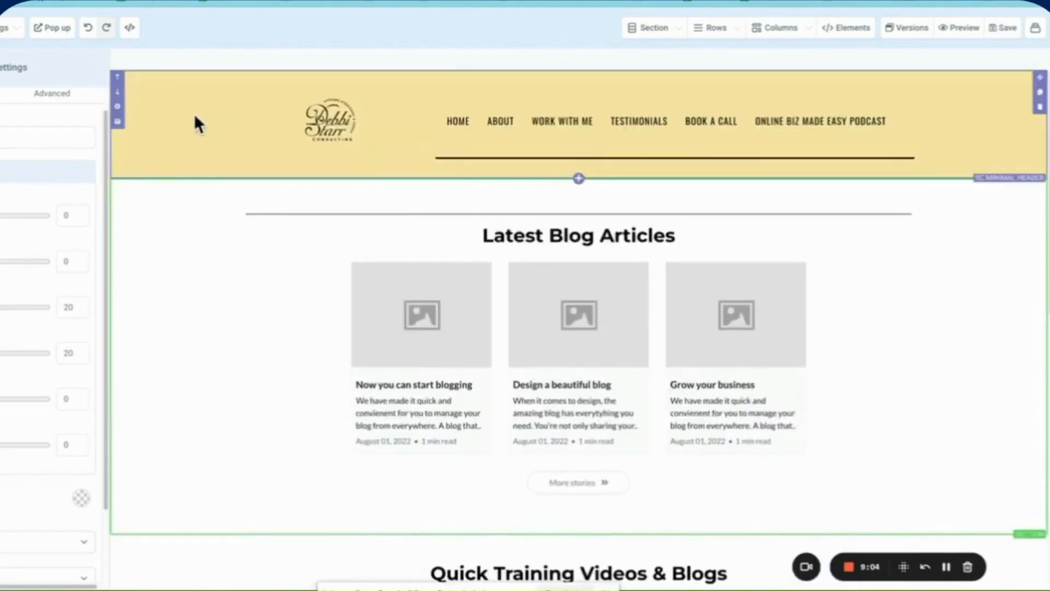
scroll(202, 279, down, 8)
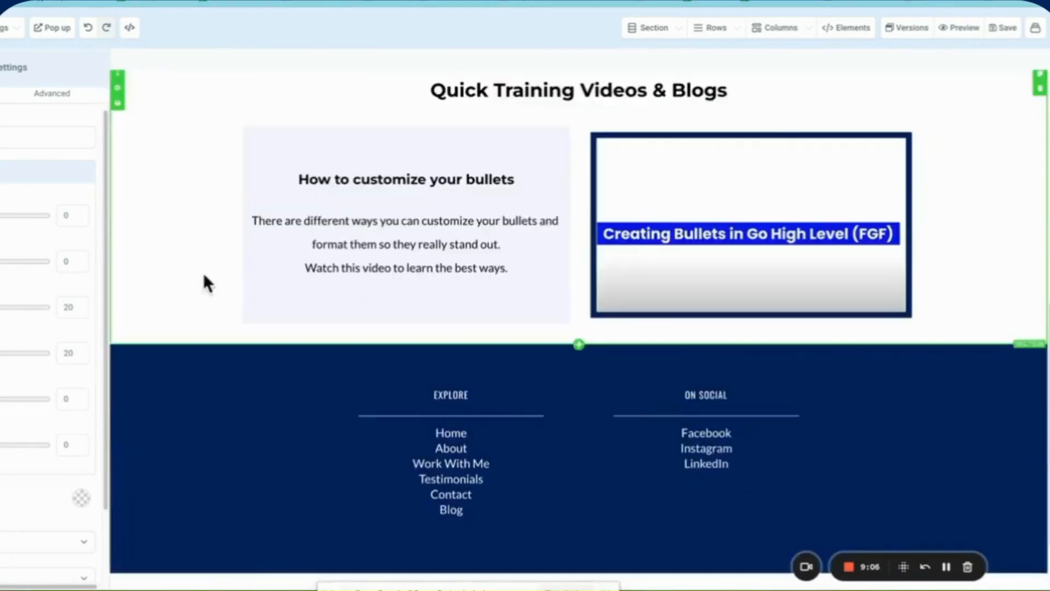
scroll(264, 449, up, 8)
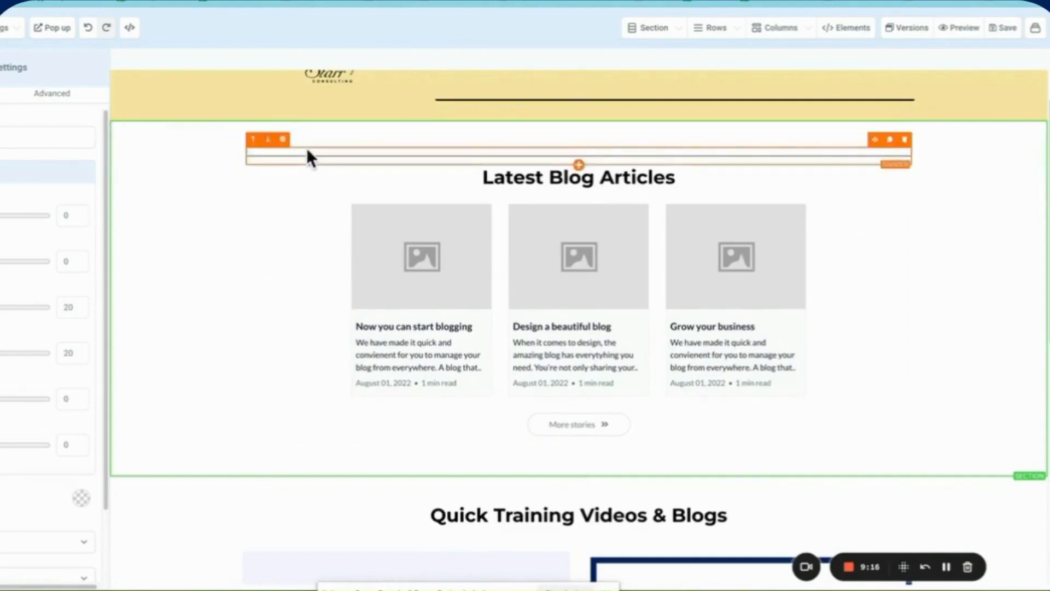
- Examine the blog elements that can be added to the page, including the Blog Post List element
click(299, 212)
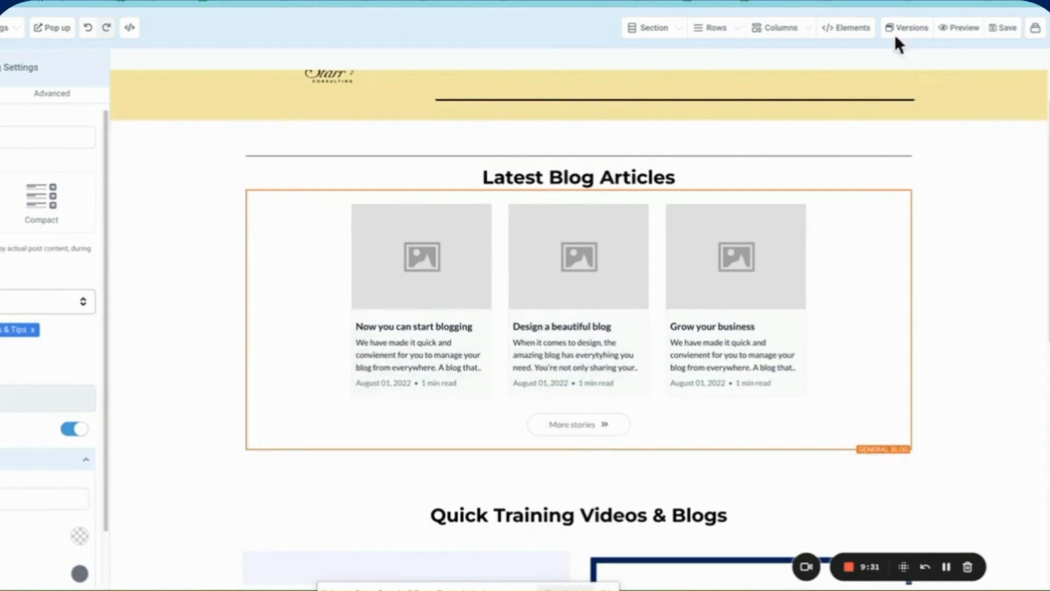
click(859, 34)
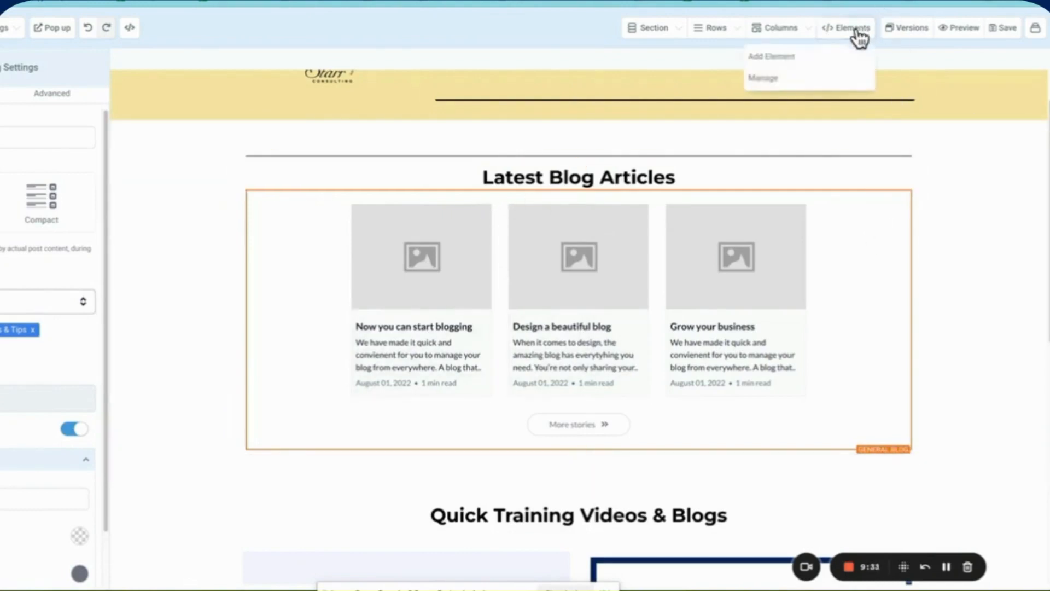
click(805, 55)
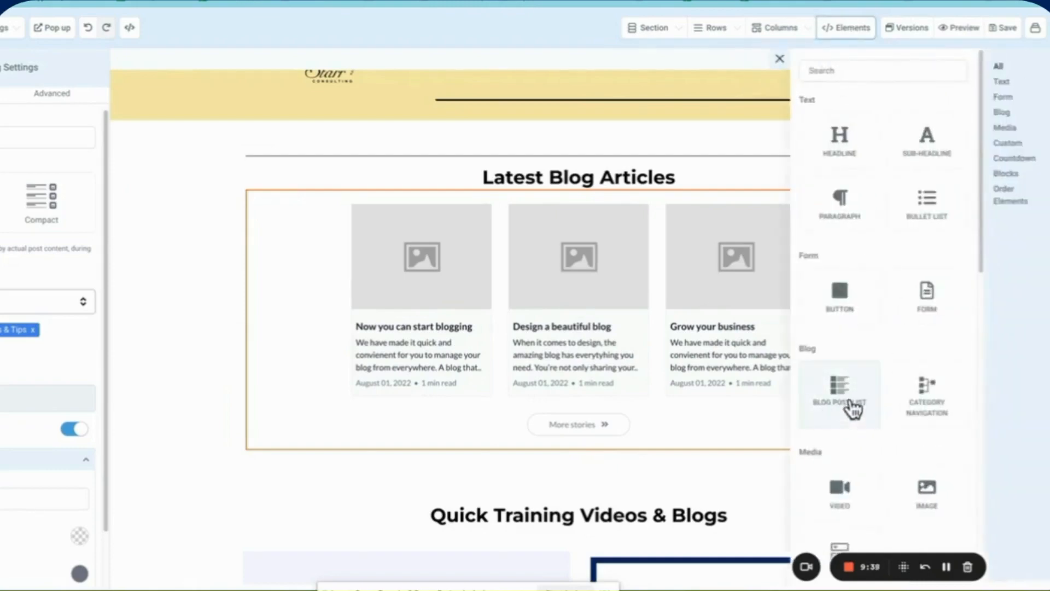
click(183, 273)
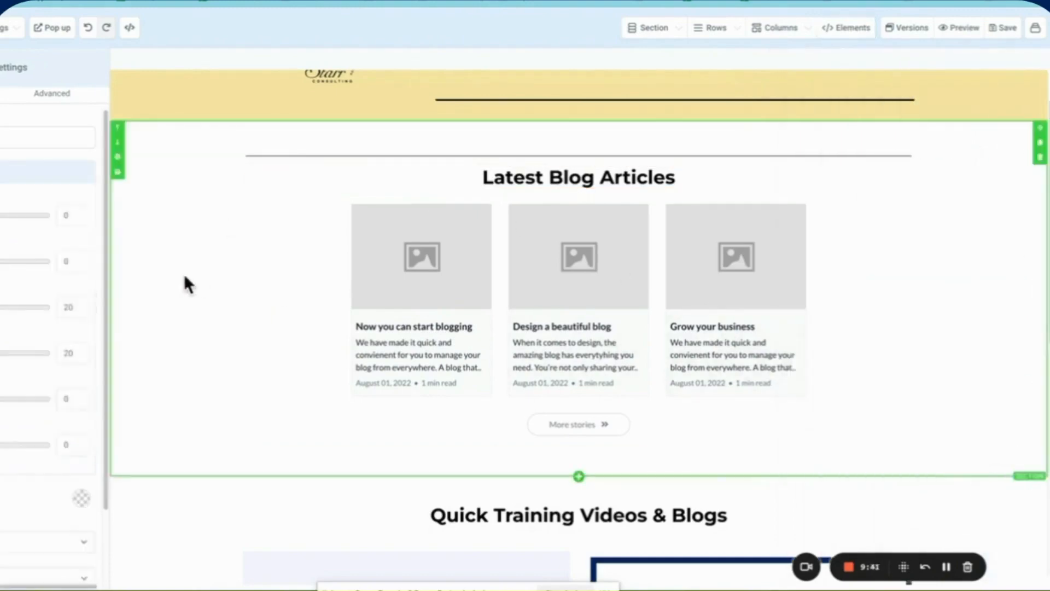
- Try the Compact layout on the Latest Blog Articles post list and try changing its category selection
click(329, 283)
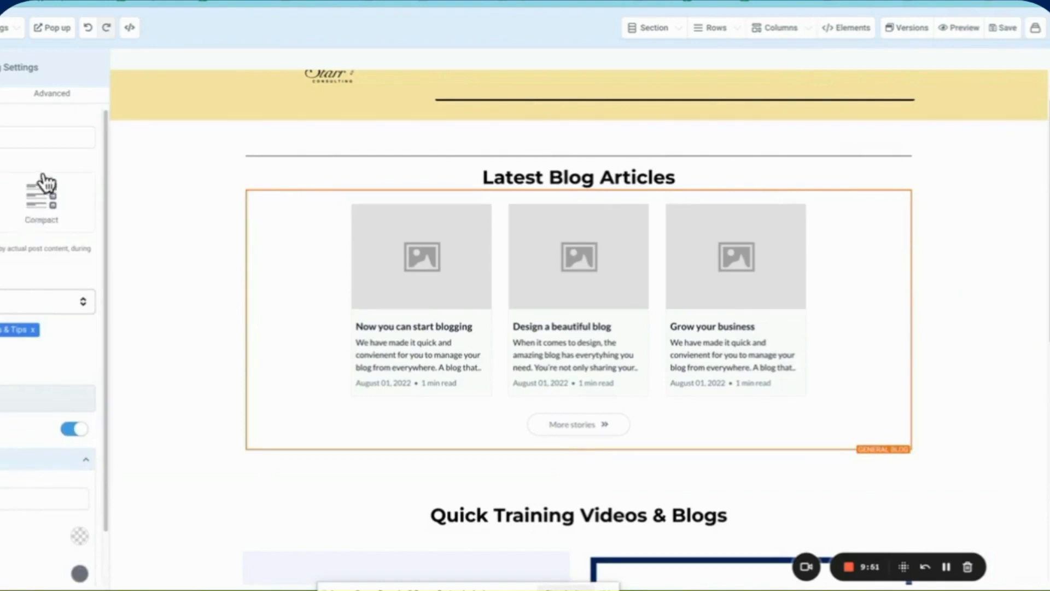
click(41, 207)
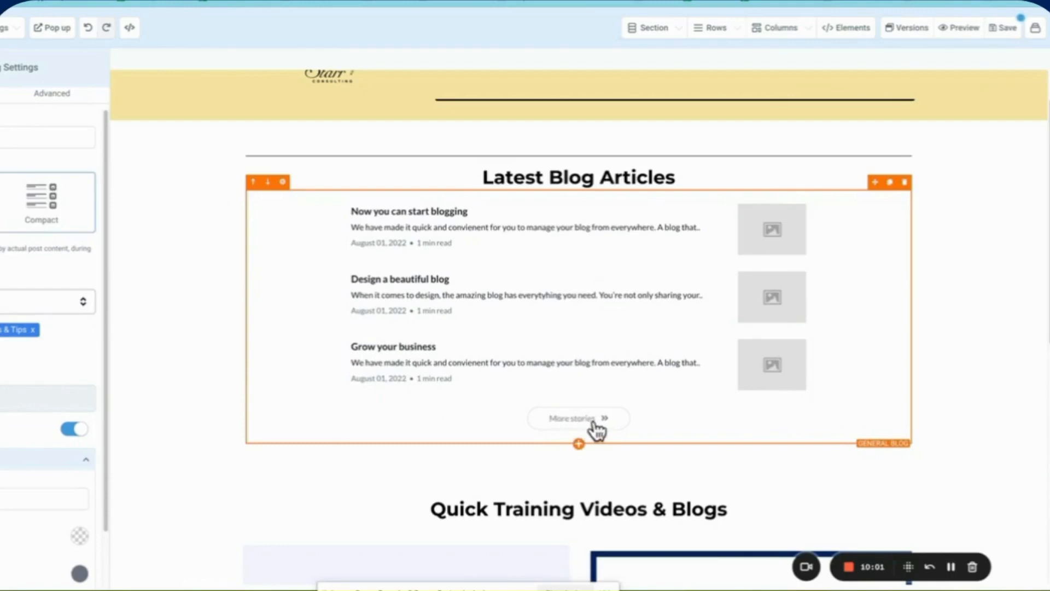
click(6, 301)
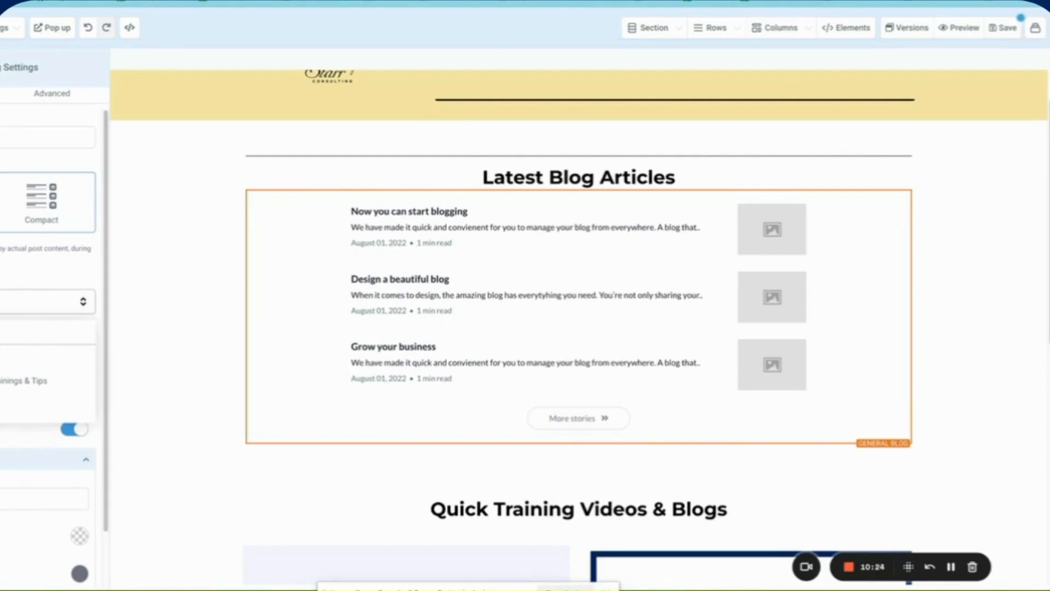
click(10, 380)
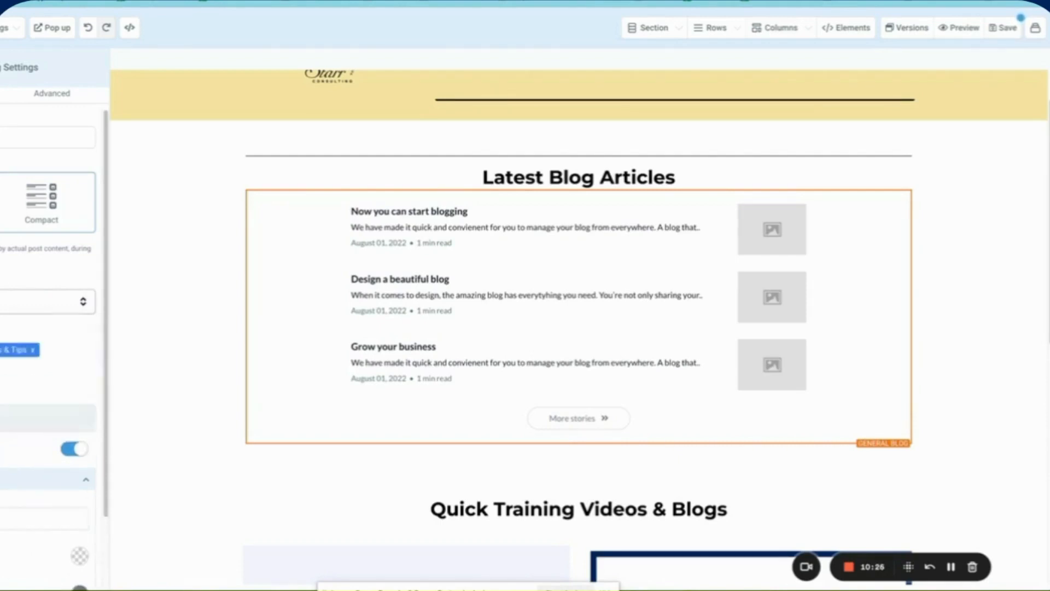
- Return the Latest Blog Articles post list to the three-column card layout with images above the text
scroll(6, 421, down, 1)
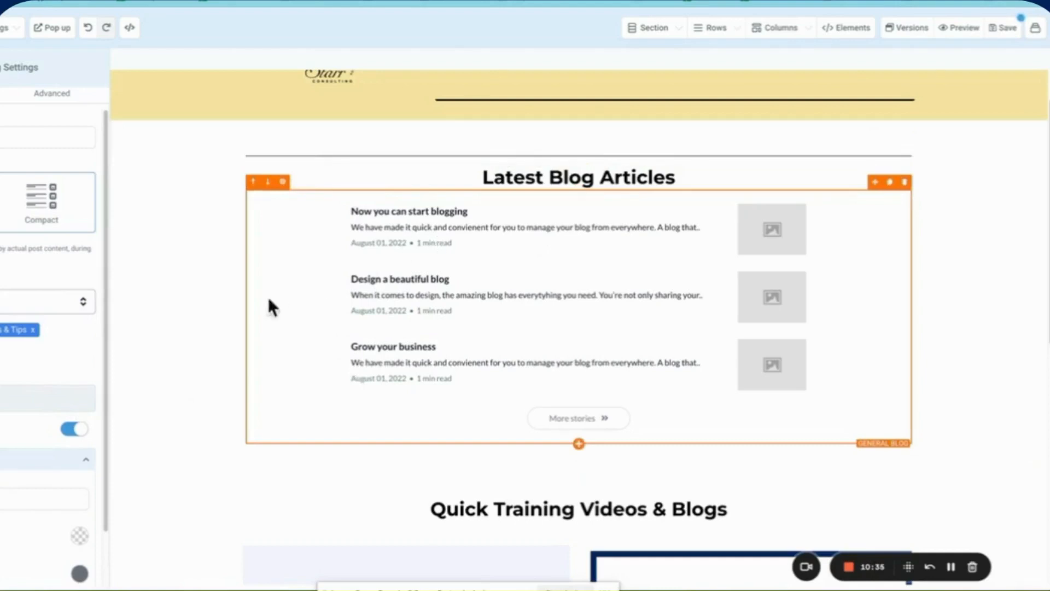
scroll(220, 336, down, 1)
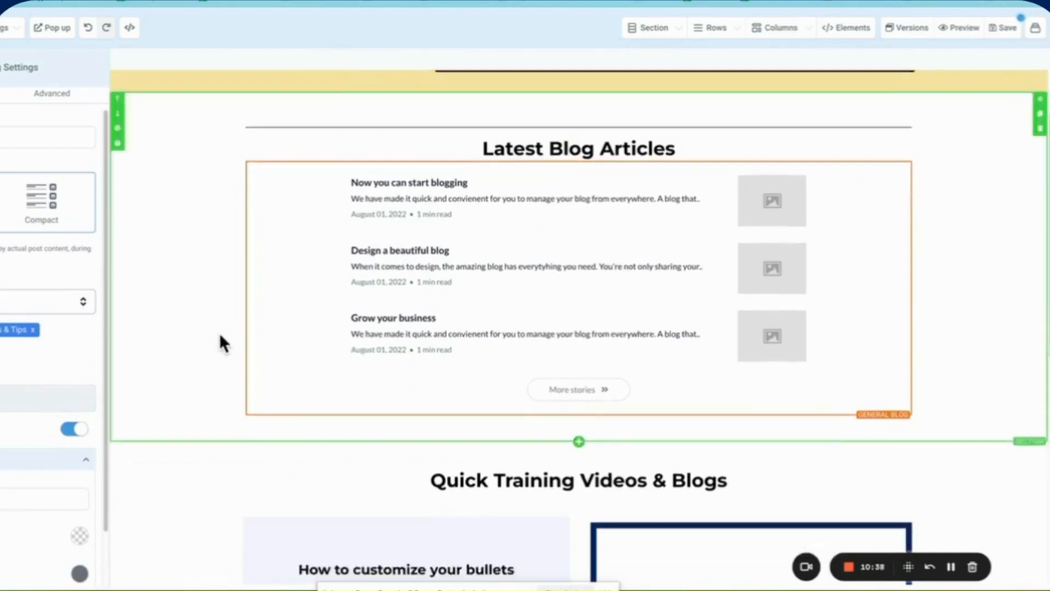
scroll(221, 336, up, 2)
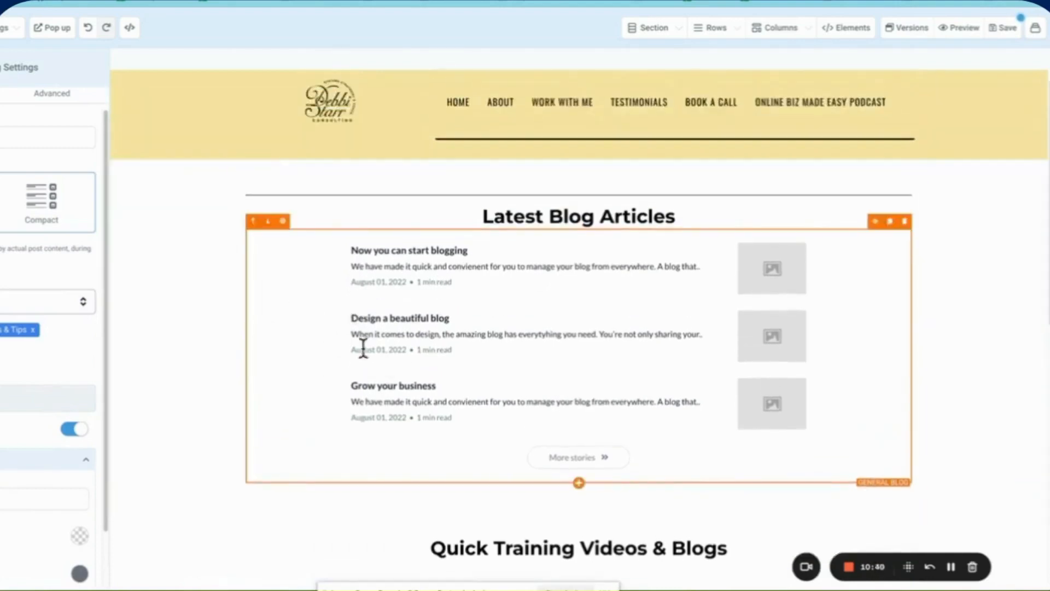
scroll(202, 348, down, 1)
scroll(201, 345, down, 3)
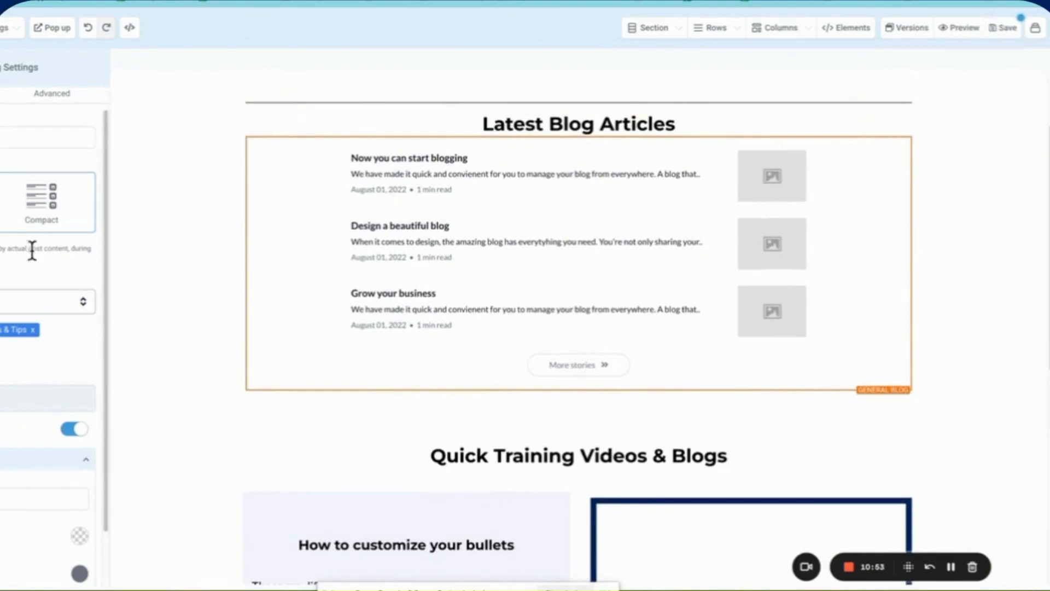
click(0, 203)
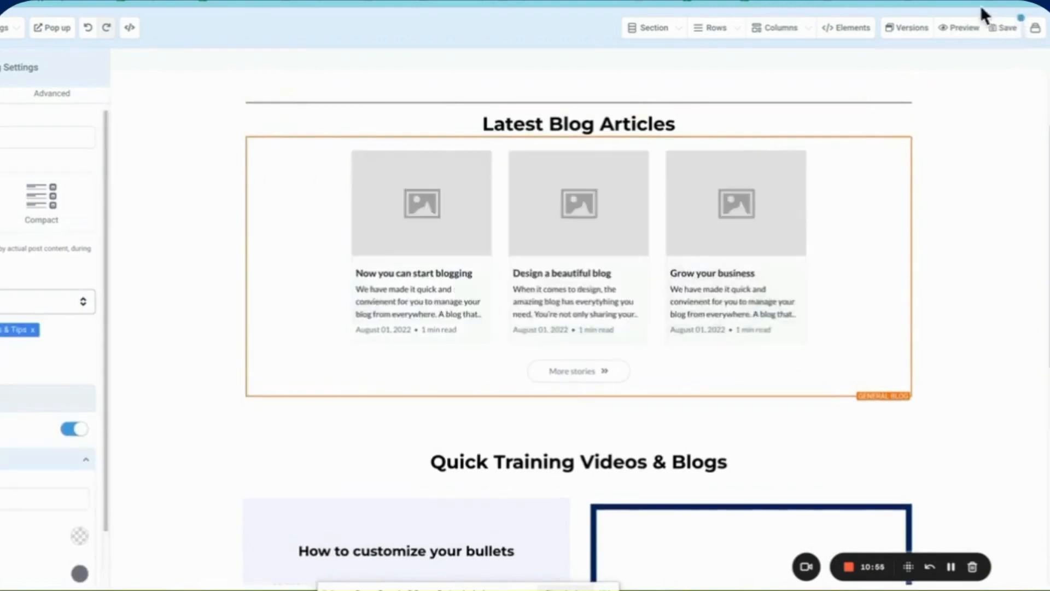